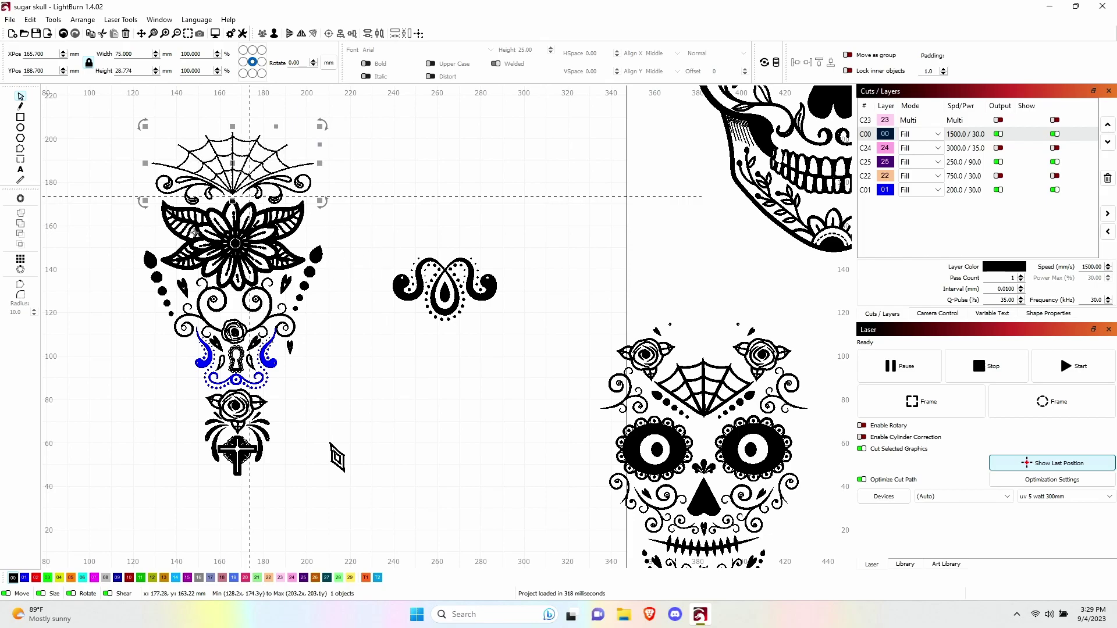
# Move the assembled ornament column to the left side of the work area, centred at about X 68 mm, Y 96 mm.
pyautogui.scroll(-6, 274, 338)
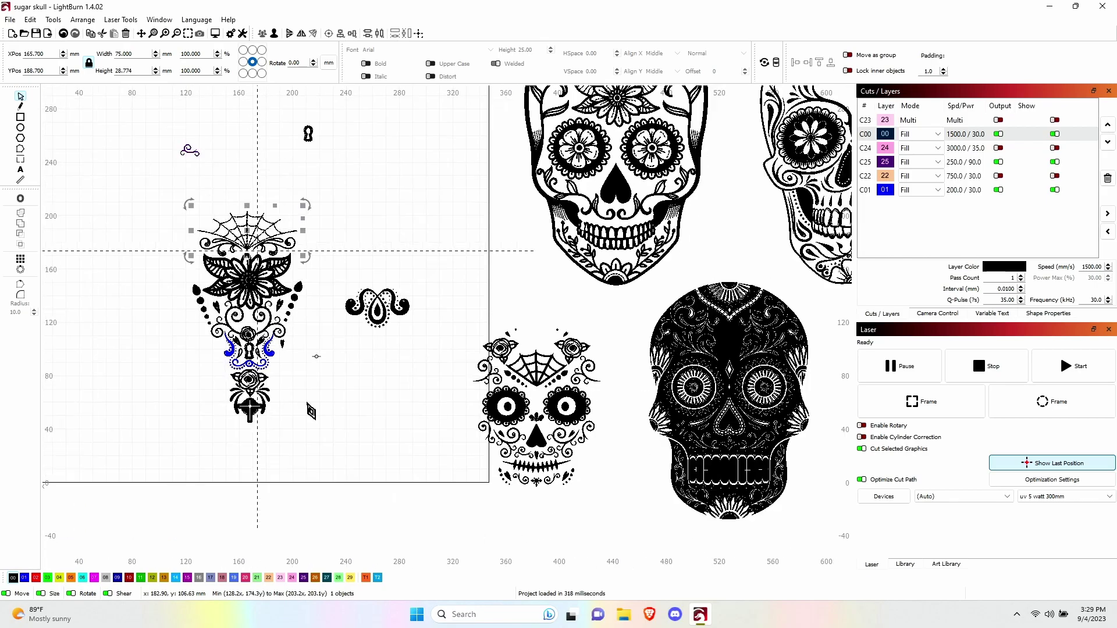
pyautogui.scroll(3, 663, 317)
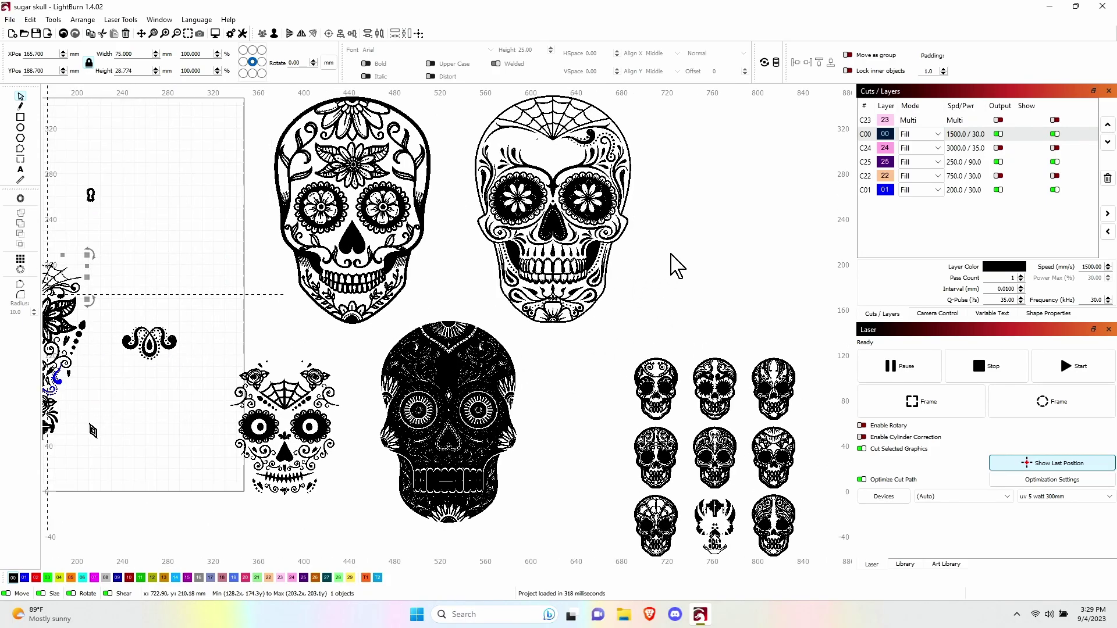
pyautogui.moveTo(668, 257); pyautogui.dragTo(652, 317)
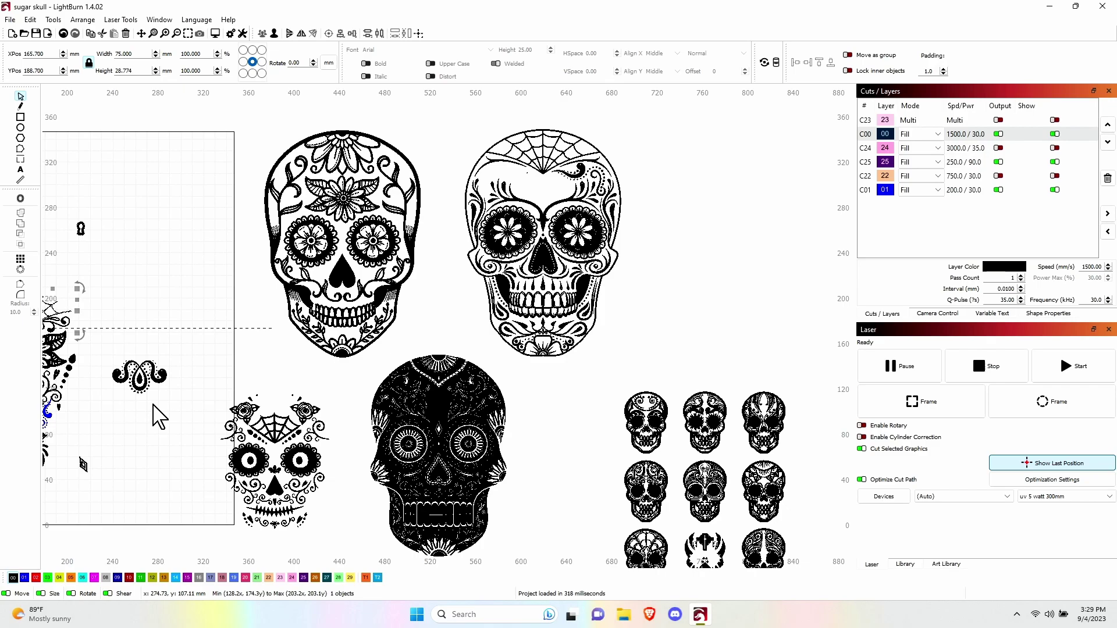
pyautogui.moveTo(159, 416); pyautogui.dragTo(254, 410)
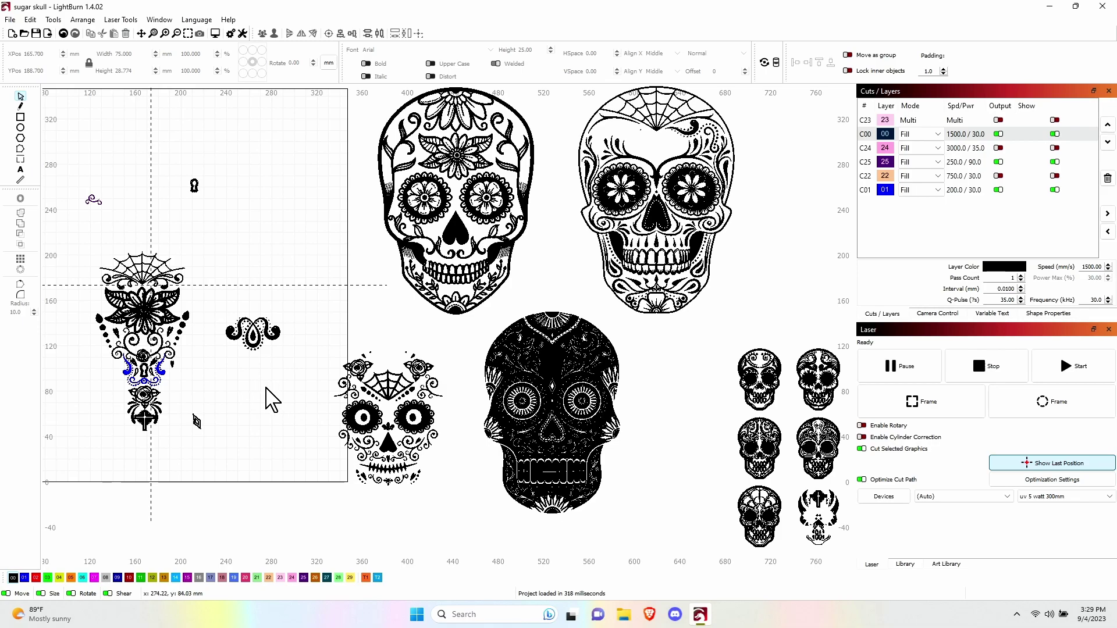
pyautogui.moveTo(117, 365); pyautogui.dragTo(14, 397)
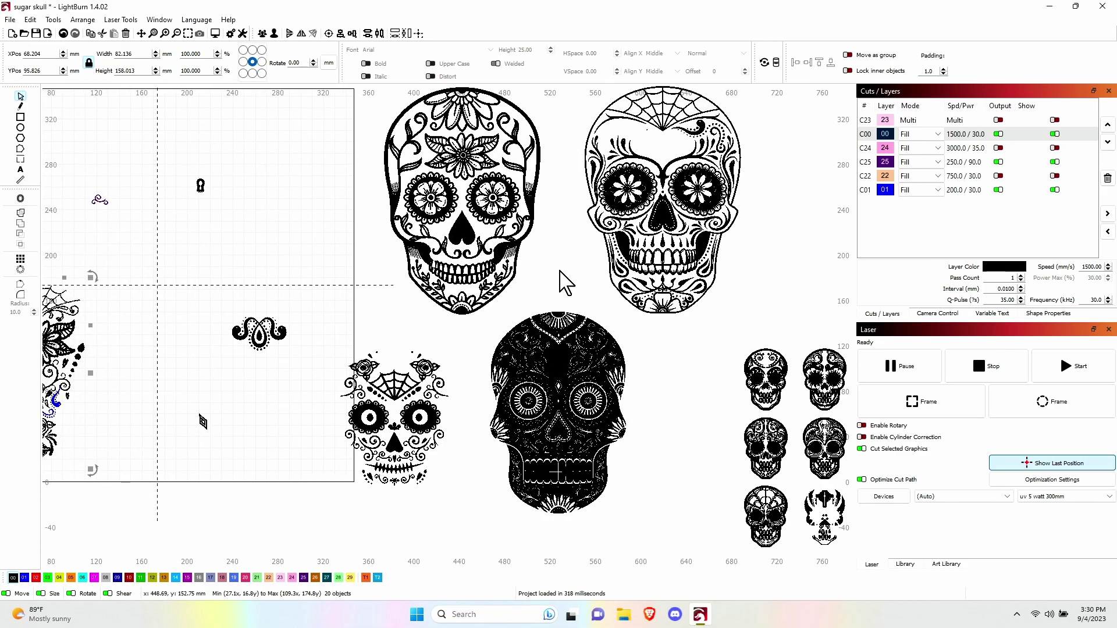
pyautogui.click(572, 269)
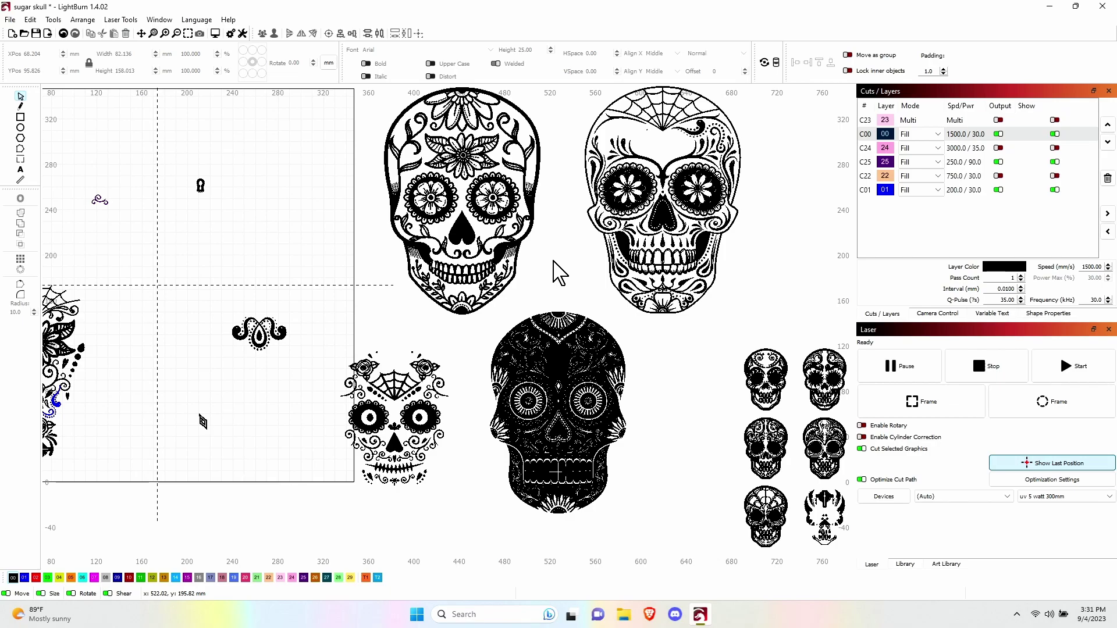
# Examine the solid black sugar skull and the other skull designs beside the work area.
pyautogui.scroll(3, 542, 285)
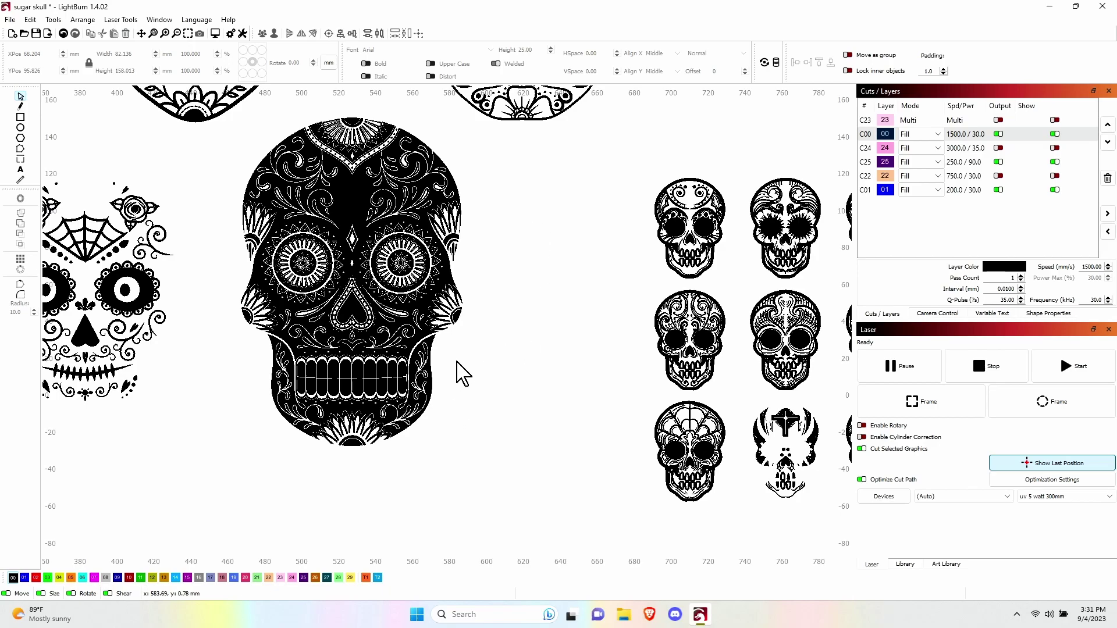
pyautogui.scroll(-2, 489, 344)
pyautogui.scroll(-2, 517, 312)
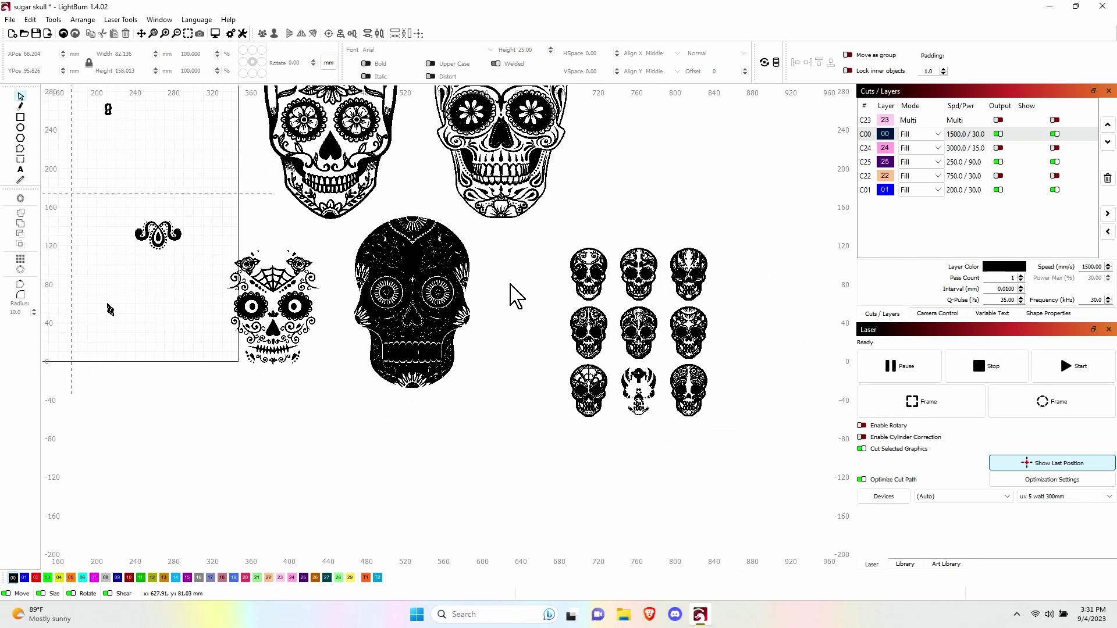
pyautogui.scroll(-2, 498, 266)
pyautogui.scroll(1, 550, 200)
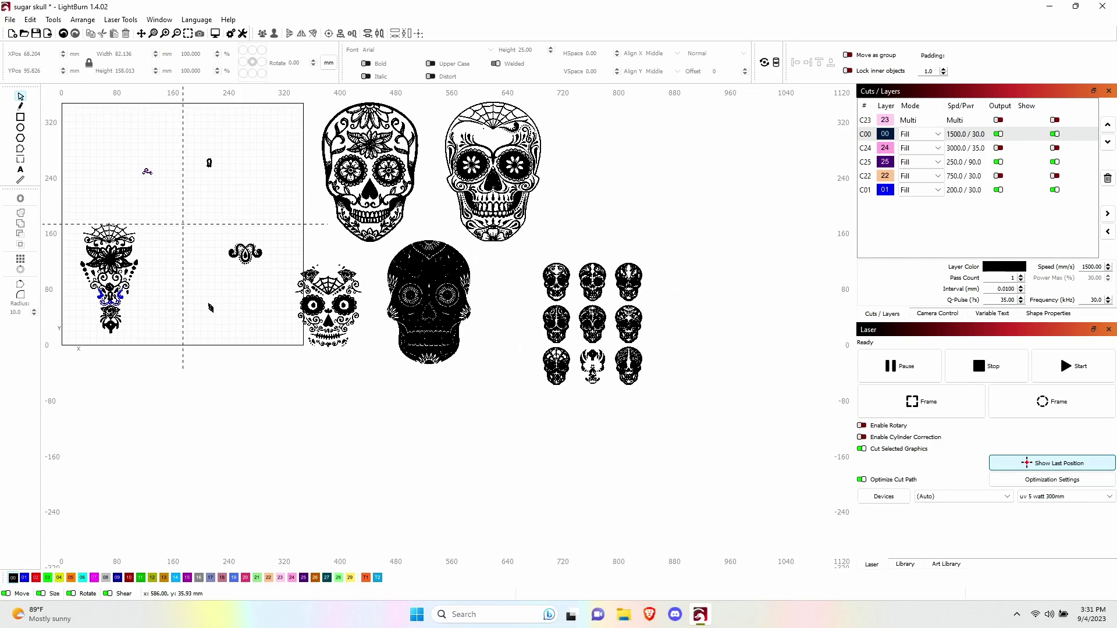
pyautogui.scroll(2, 433, 233)
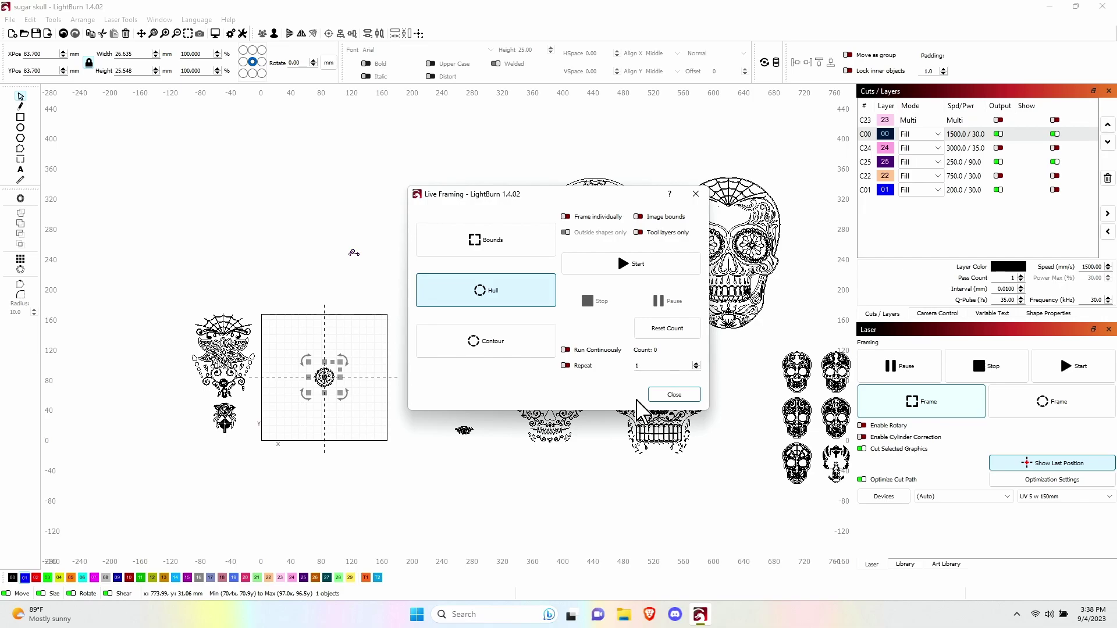
# Close live framing and inspect the round flower eye ornament at the centre of the work area.
pyautogui.click(674, 395)
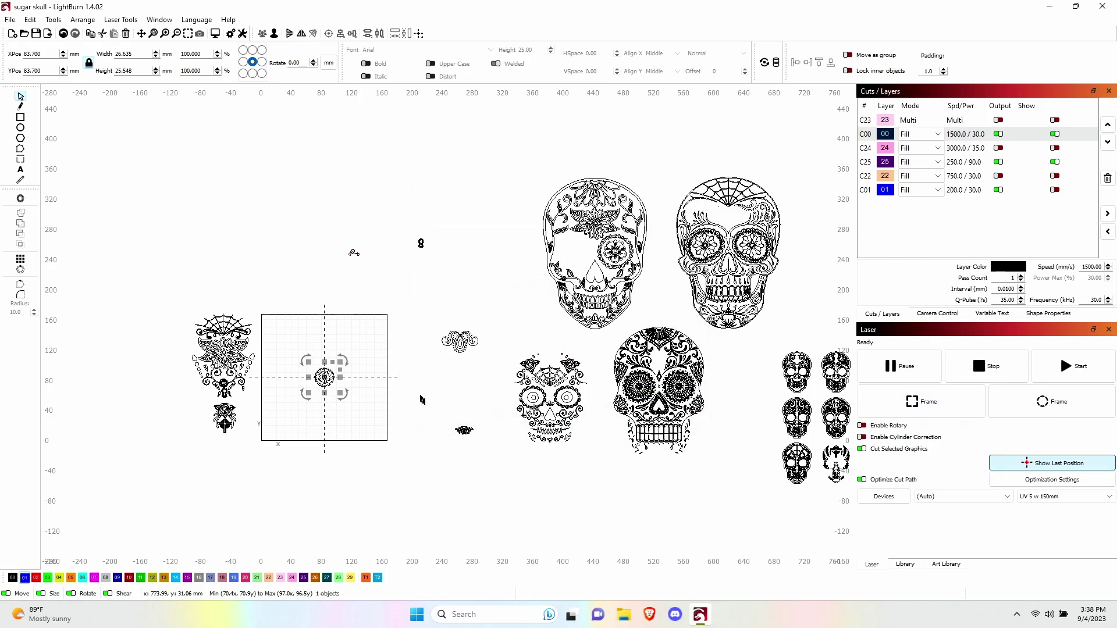
pyautogui.scroll(5, 362, 411)
pyautogui.scroll(5, 269, 349)
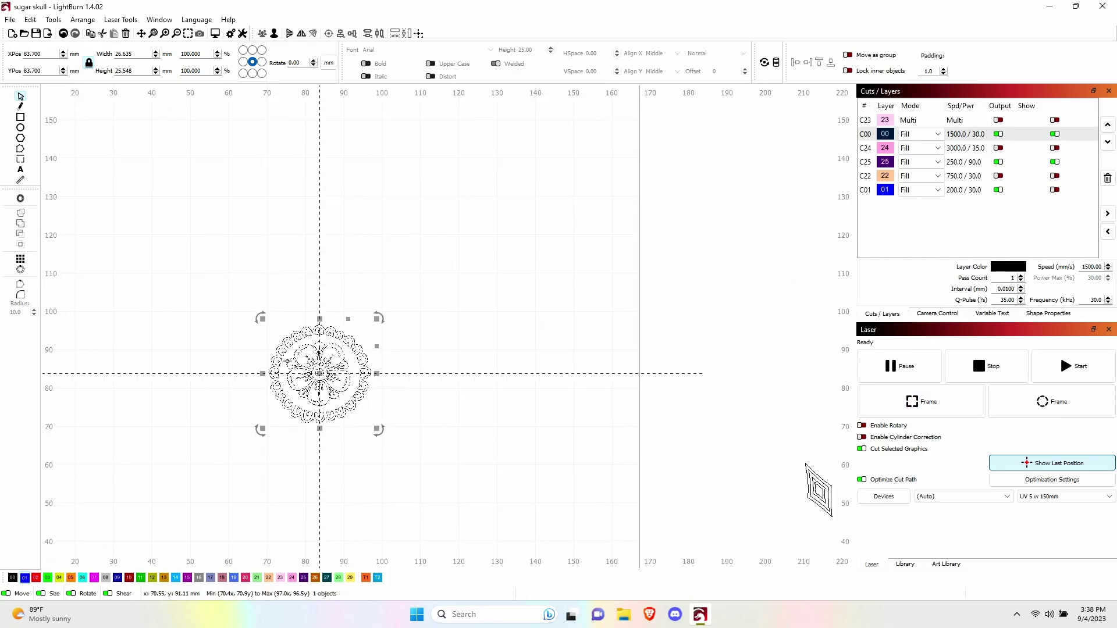
pyautogui.scroll(-2, 413, 355)
pyautogui.scroll(-2, 483, 381)
pyautogui.scroll(-2, 606, 394)
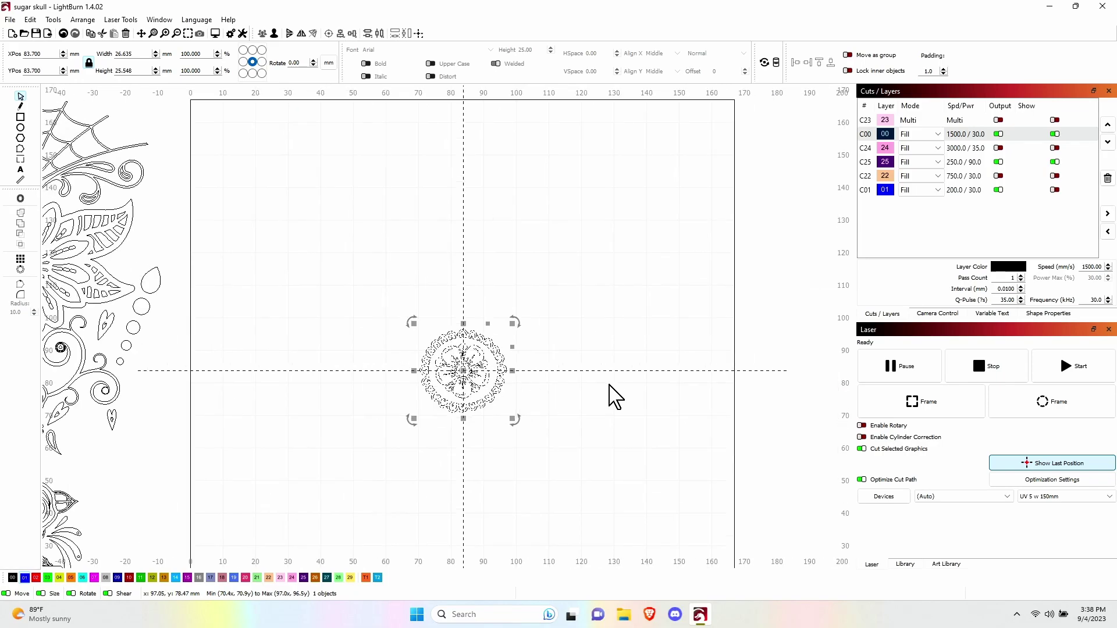
pyautogui.scroll(-2, 706, 444)
# Inspect the eyes of the spider-web skull face and set the view style to Filled / Coarse.
pyautogui.click(751, 466)
pyautogui.moveTo(752, 466); pyautogui.dragTo(278, 391)
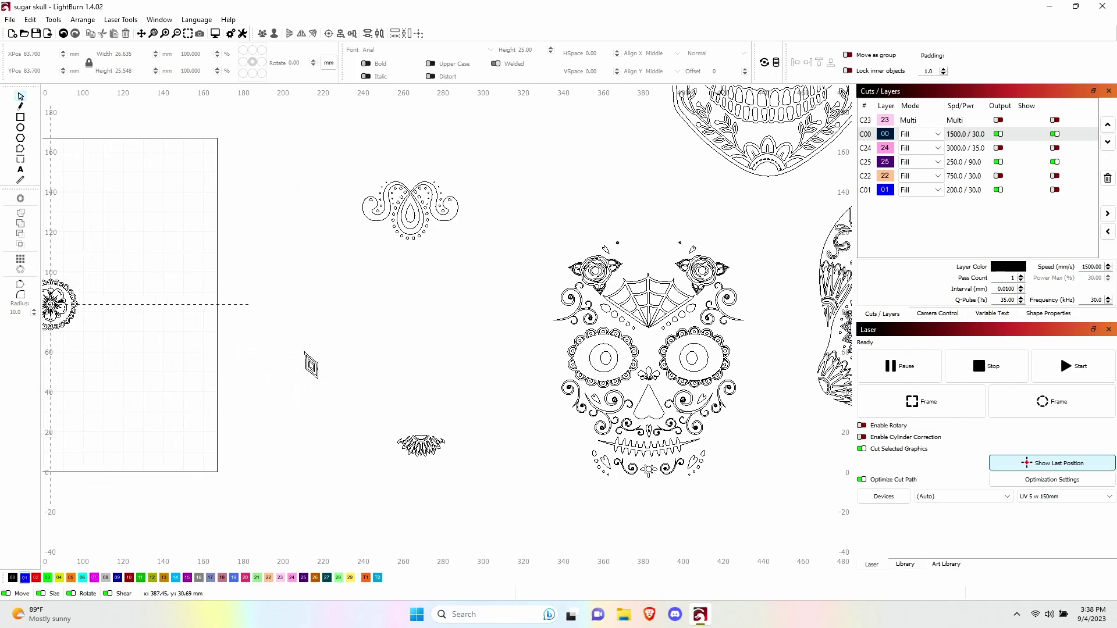
pyautogui.moveTo(775, 431); pyautogui.dragTo(701, 407)
pyautogui.scroll(4, 617, 377)
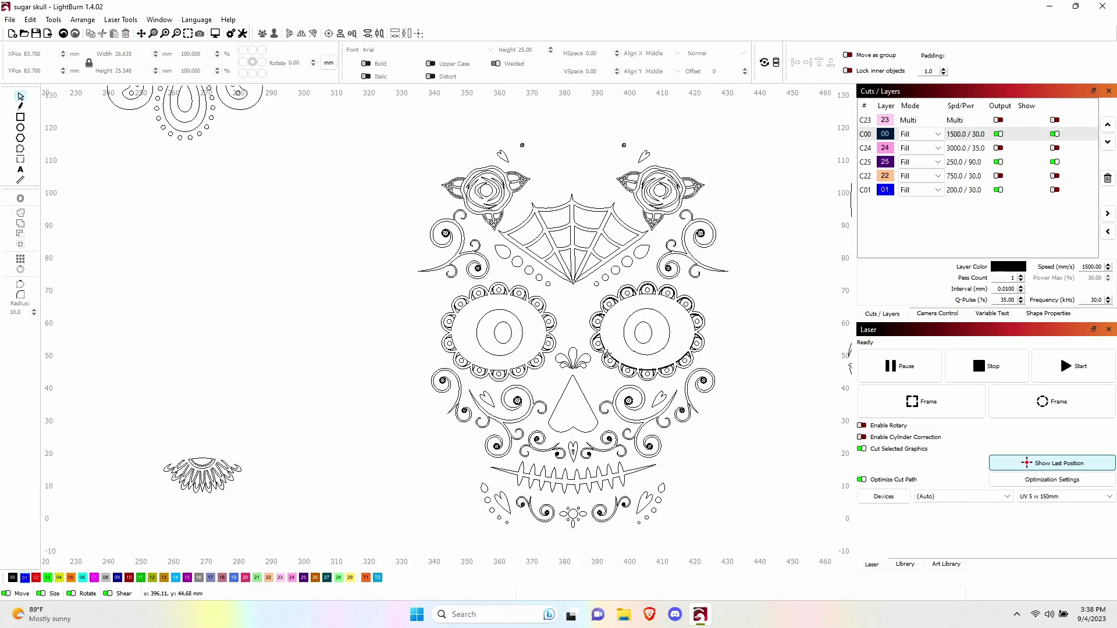
pyautogui.scroll(2, 573, 364)
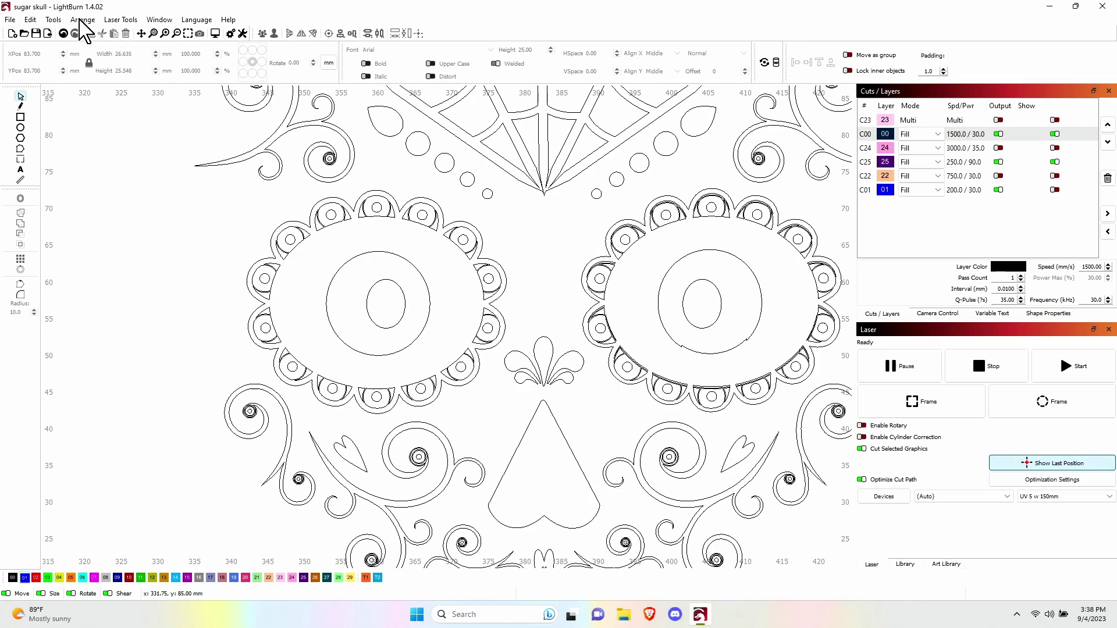
pyautogui.click(159, 20)
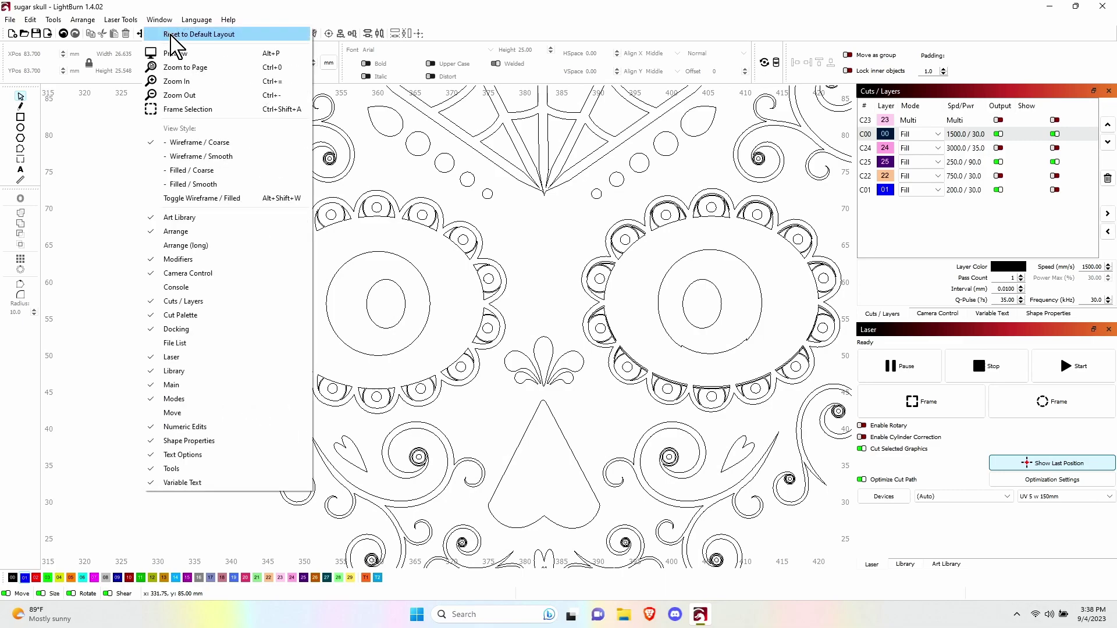
pyautogui.click(256, 170)
pyautogui.scroll(-5, 544, 349)
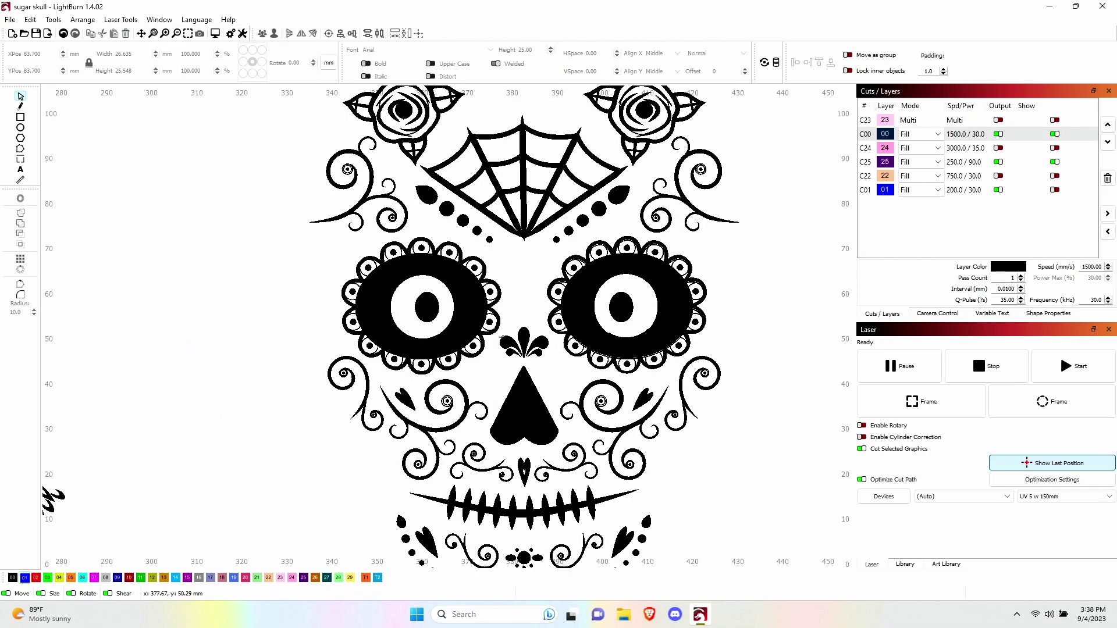
# Select the round flower ornament at the centre of the work area and start live framing it.
pyautogui.scroll(-1, 643, 439)
pyautogui.moveTo(640, 434); pyautogui.dragTo(504, 414)
pyautogui.scroll(-3, 504, 402)
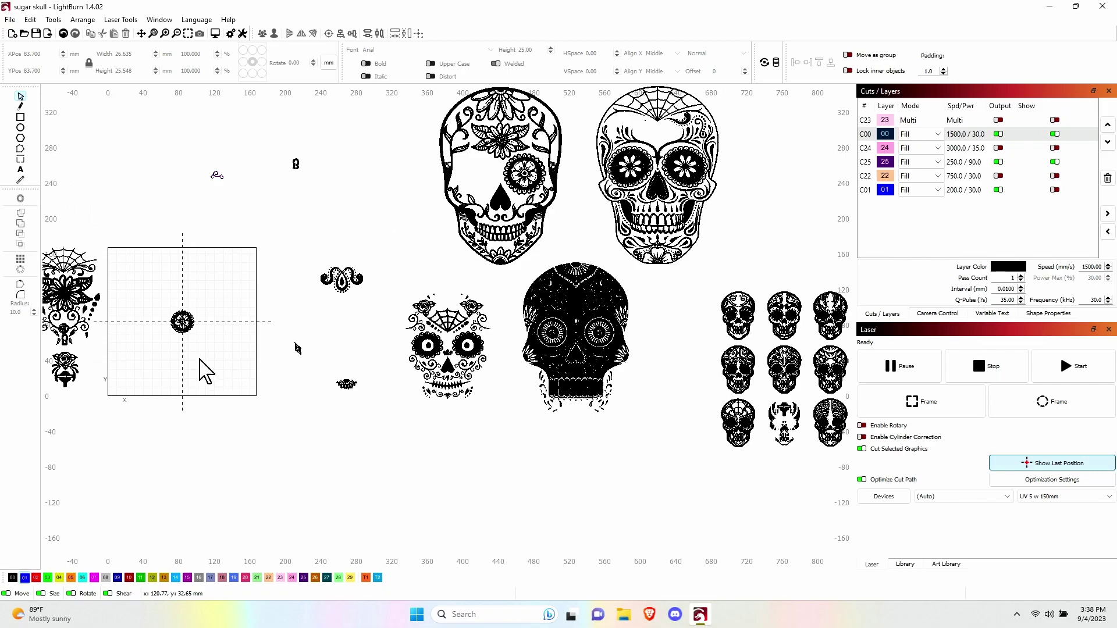
pyautogui.scroll(5, 174, 318)
pyautogui.scroll(4, 173, 317)
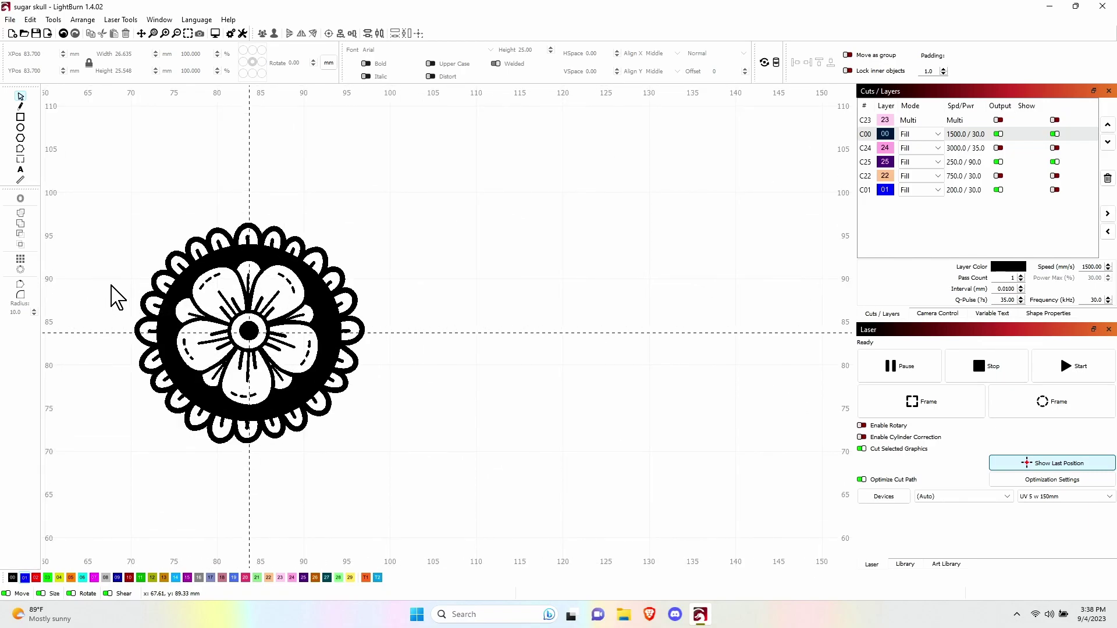
pyautogui.scroll(-1, 108, 355)
pyautogui.moveTo(324, 428); pyautogui.dragTo(125, 252)
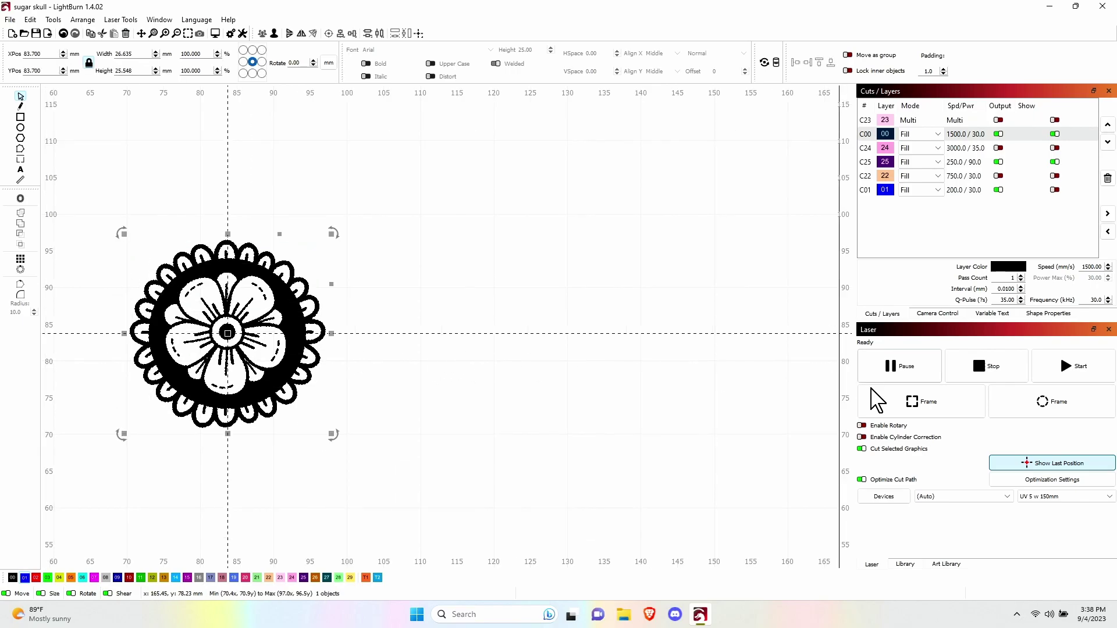
pyautogui.click(917, 408)
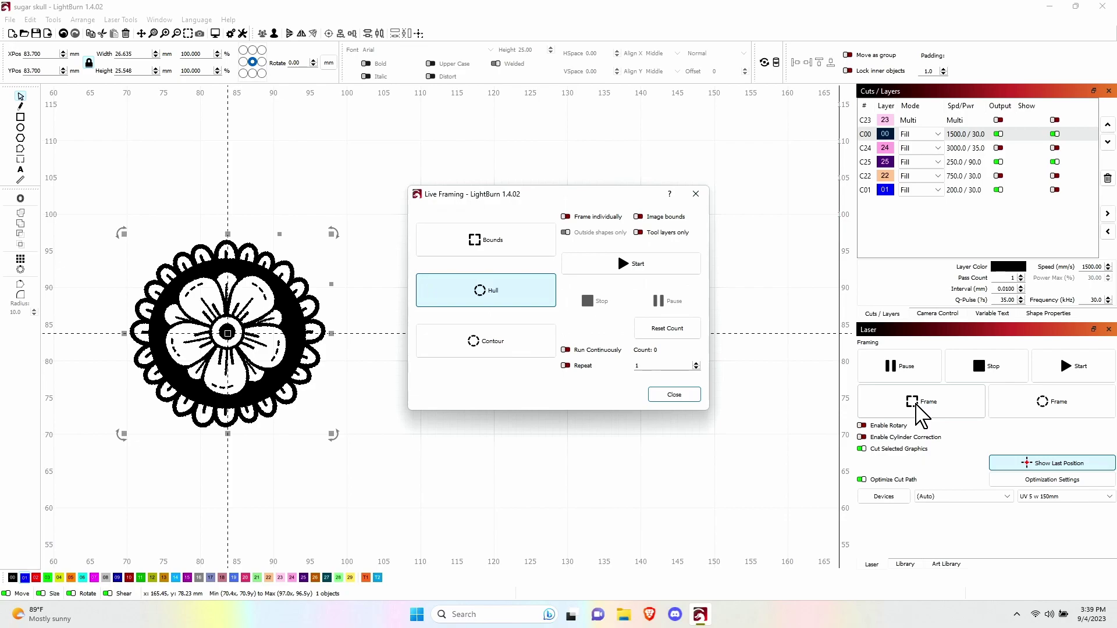